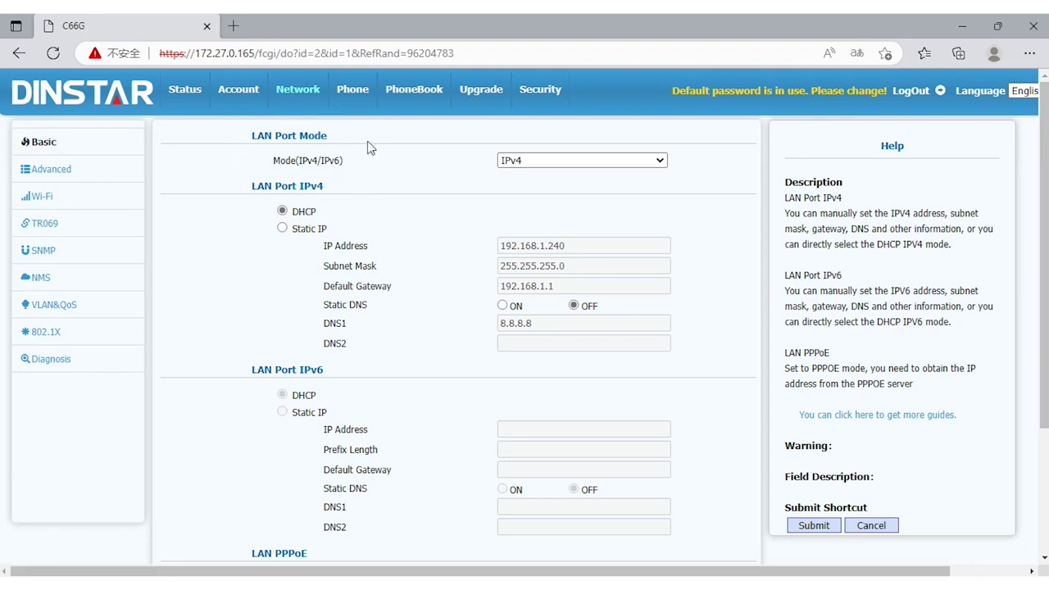
Step: Review the basic network settings, including the IPv4/IPv6 mode choices, LAN port addressing, PPPoE, and speed and duplex sections
{"action": "left_click", "coordinate": [526, 161]}
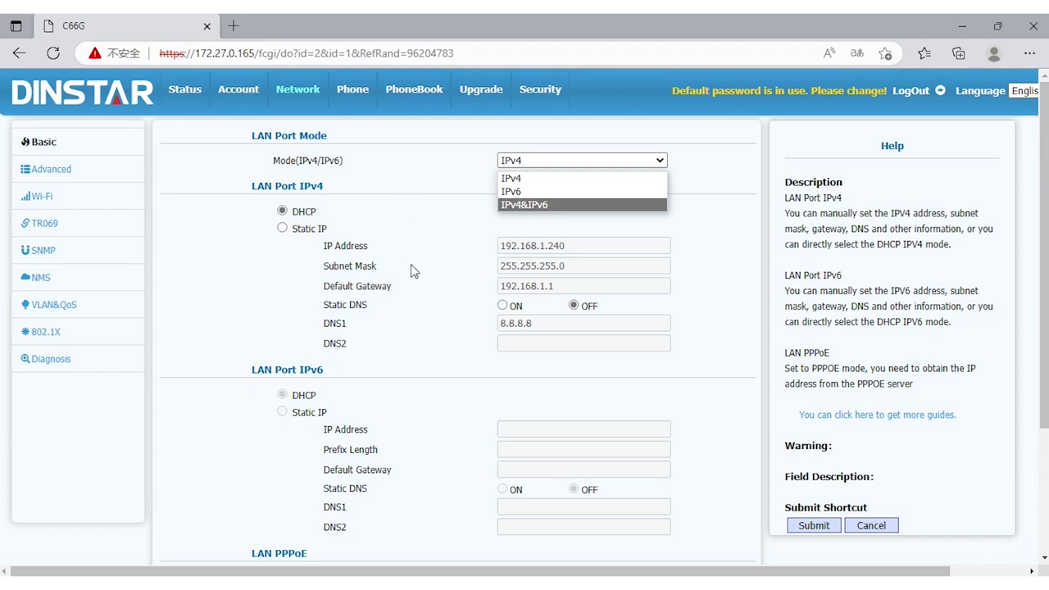
{"action": "left_click", "coordinate": [391, 349]}
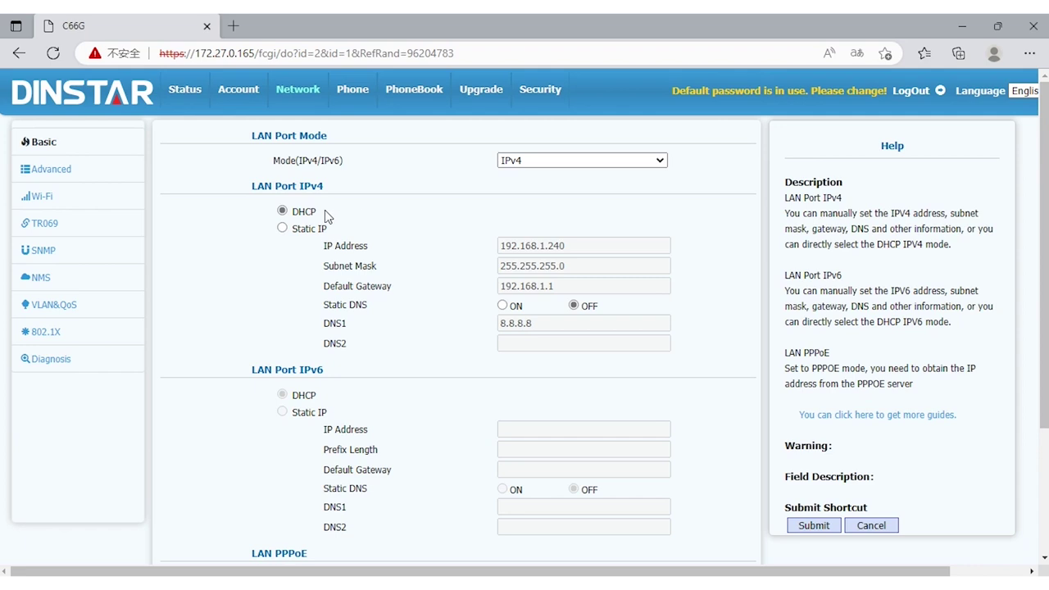
{"action": "mouse_move", "coordinate": [302, 214]}
{"action": "scroll", "coordinate": [447, 307], "scroll_direction": "down", "scroll_amount": 2}
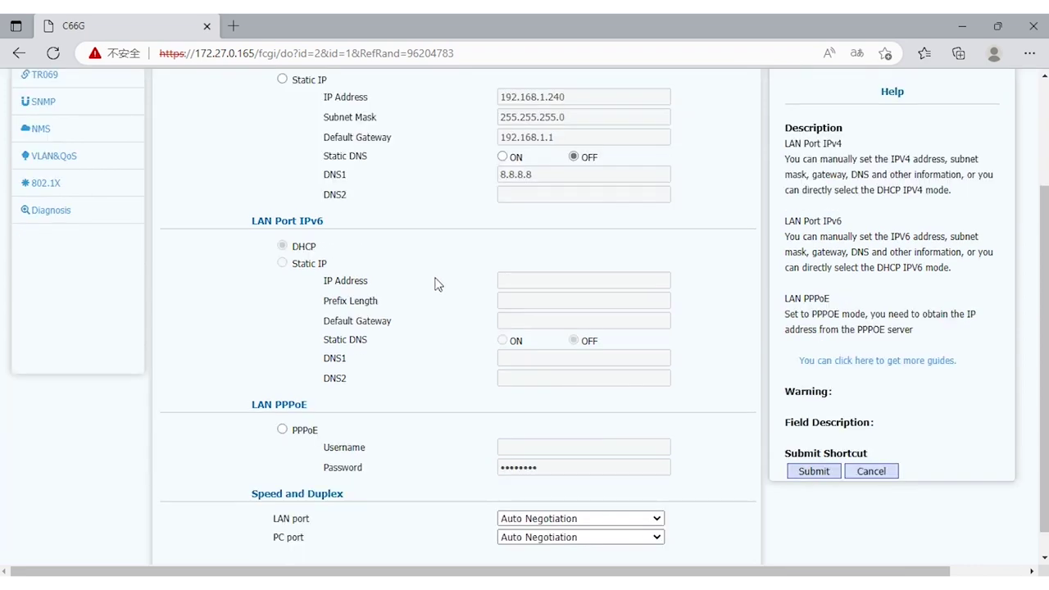
{"action": "scroll", "coordinate": [433, 284], "scroll_direction": "down", "scroll_amount": 1}
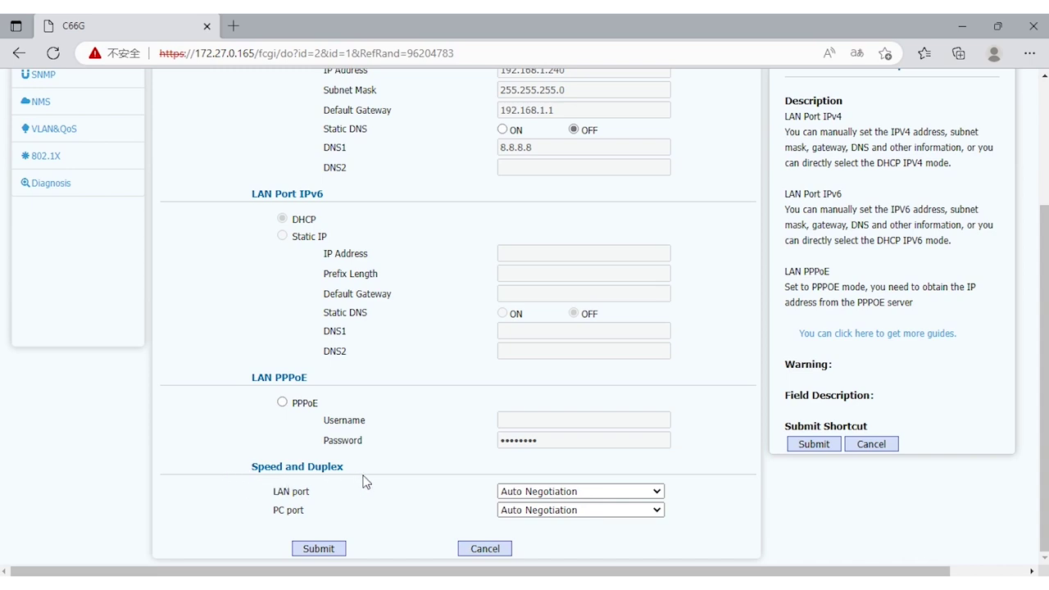
{"action": "scroll", "coordinate": [245, 327], "scroll_direction": "up", "scroll_amount": 3}
Step: Open the advanced network settings and review them from LLDP to OpenVPN, including the available Web Type options
{"action": "left_click", "coordinate": [141, 176]}
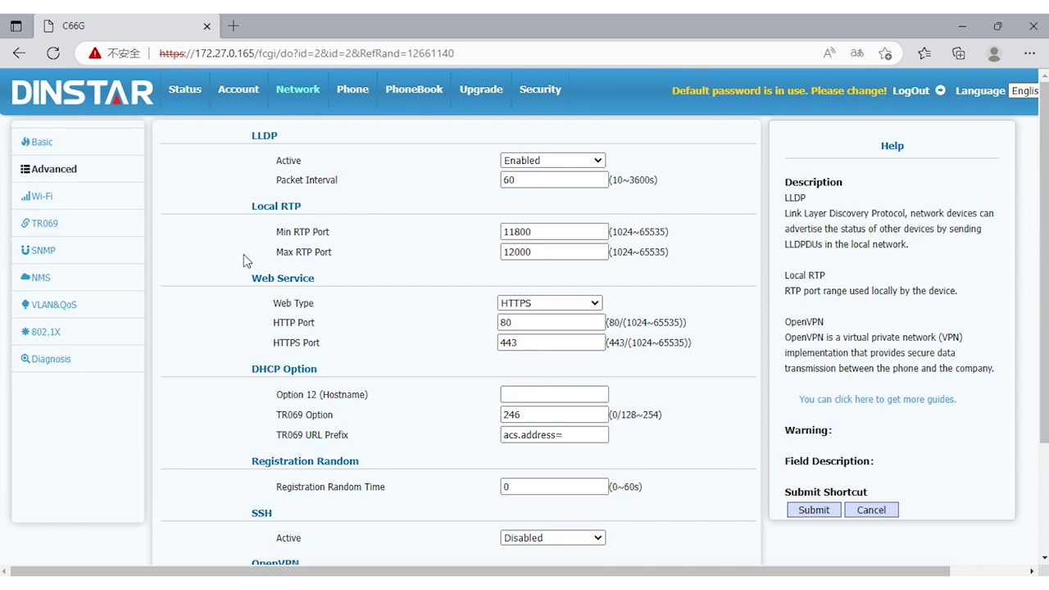
{"action": "scroll", "coordinate": [382, 249], "scroll_direction": "down", "scroll_amount": 1}
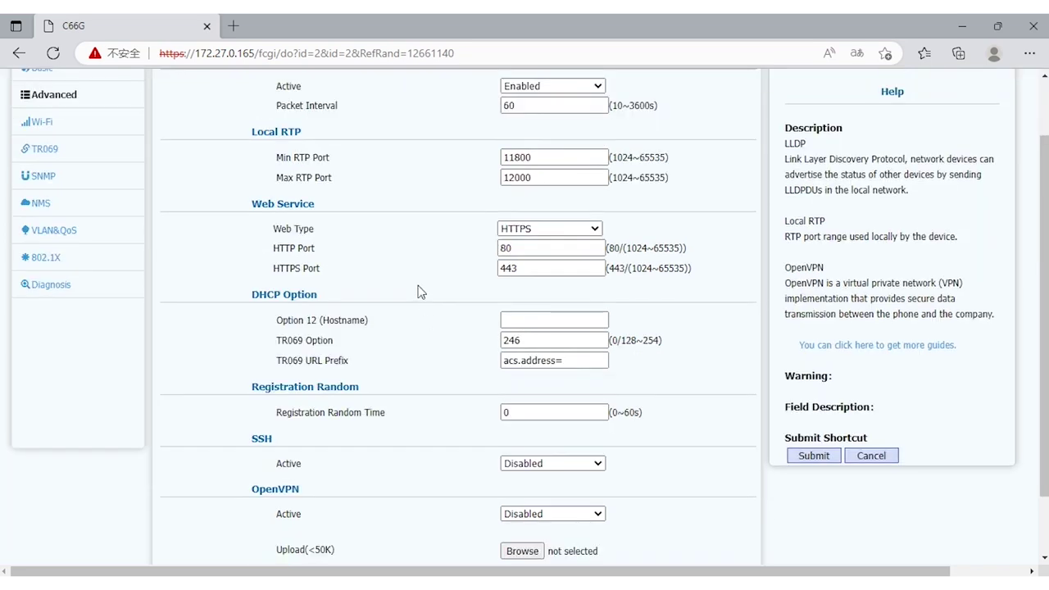
{"action": "left_click", "coordinate": [567, 228]}
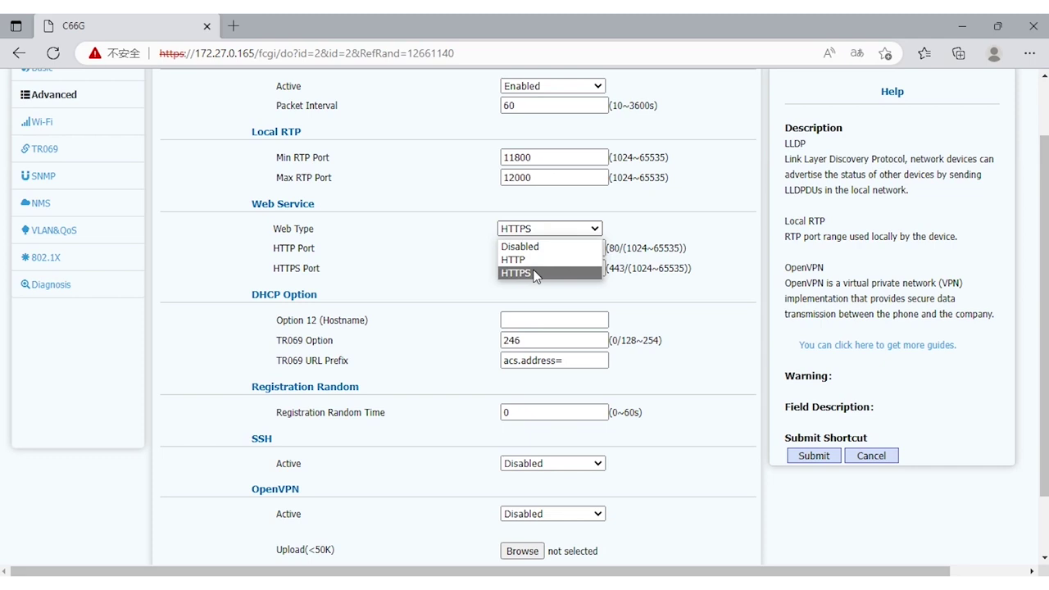
{"action": "left_click", "coordinate": [480, 274]}
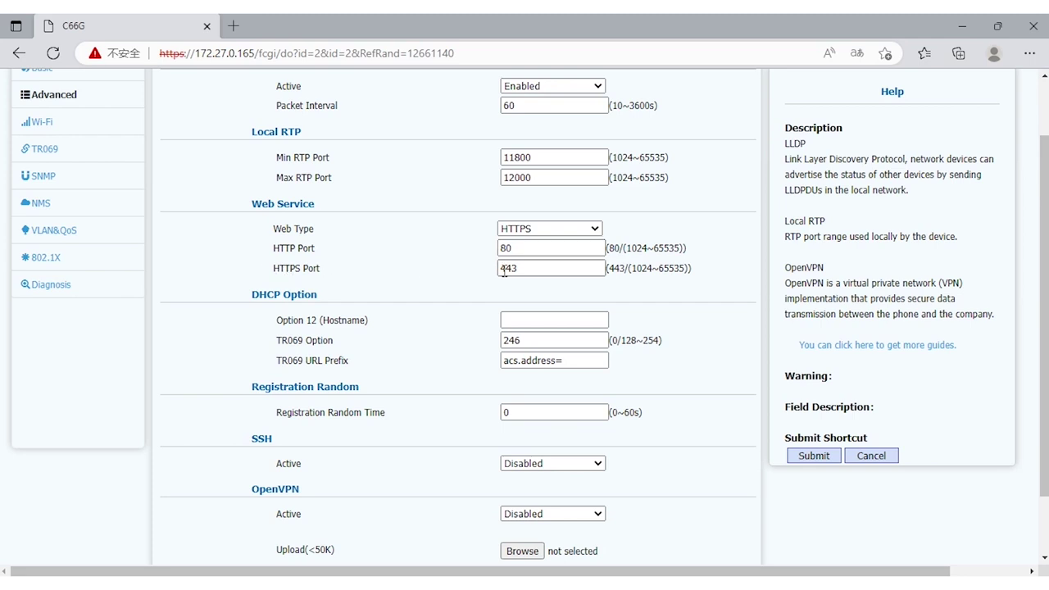
{"action": "scroll", "coordinate": [542, 267], "scroll_direction": "down", "scroll_amount": 1}
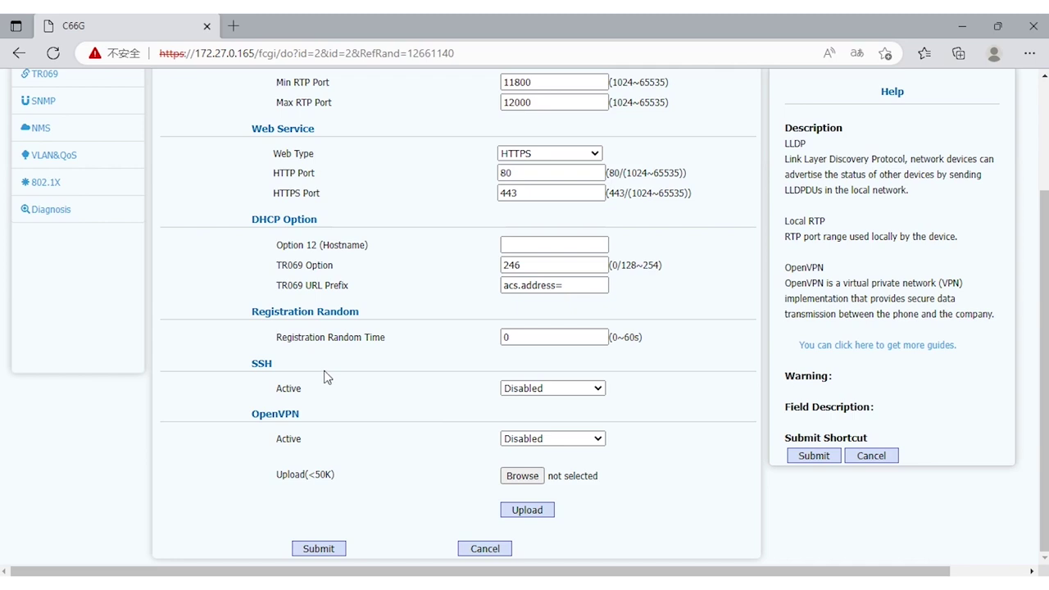
{"action": "mouse_move", "coordinate": [267, 417]}
Step: Look through the Wi-Fi settings and the TR069, SNMP and NMS remote management pages of the network section
{"action": "left_click", "coordinate": [88, 211]}
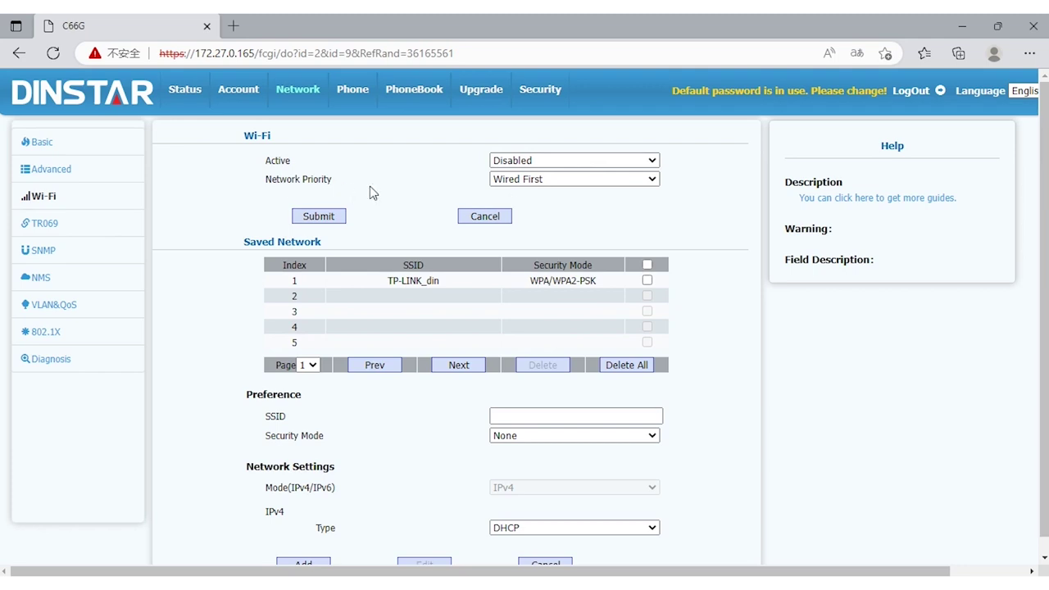
{"action": "scroll", "coordinate": [410, 196], "scroll_direction": "down", "scroll_amount": 1}
{"action": "left_click", "coordinate": [123, 215]}
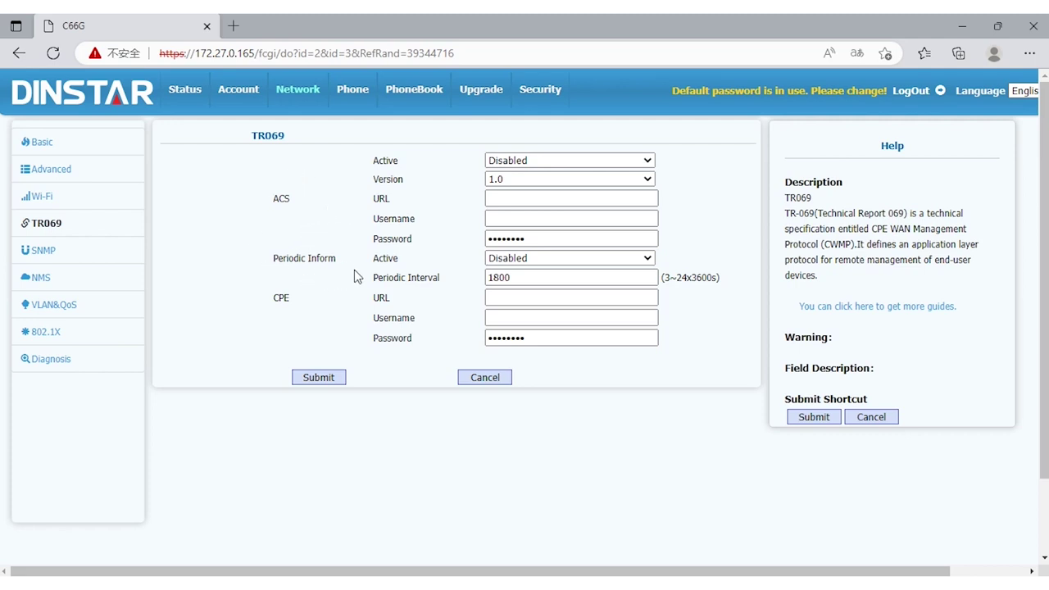
{"action": "left_click", "coordinate": [104, 251]}
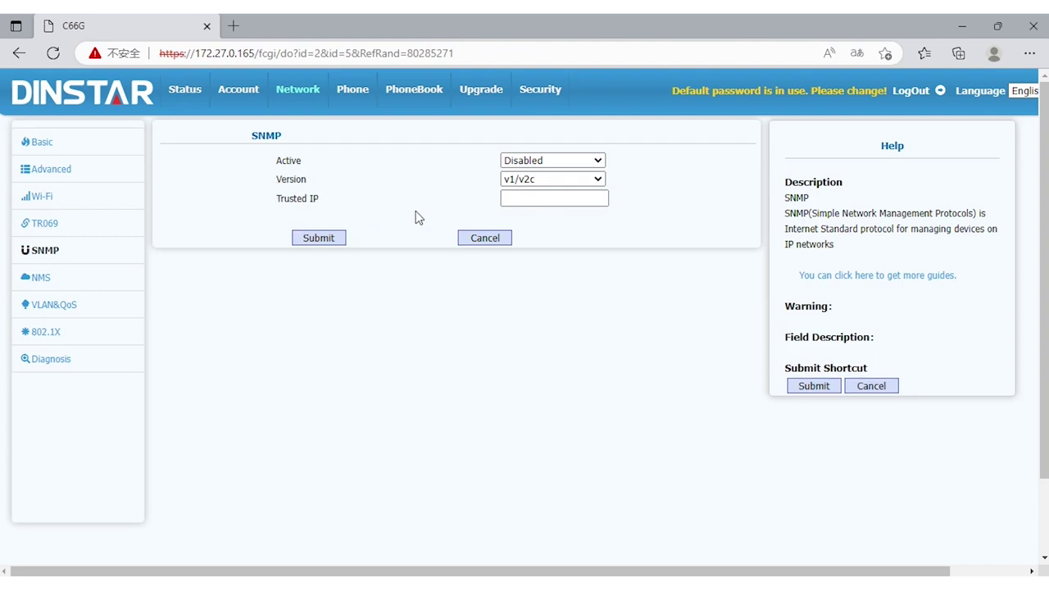
{"action": "left_click", "coordinate": [89, 285]}
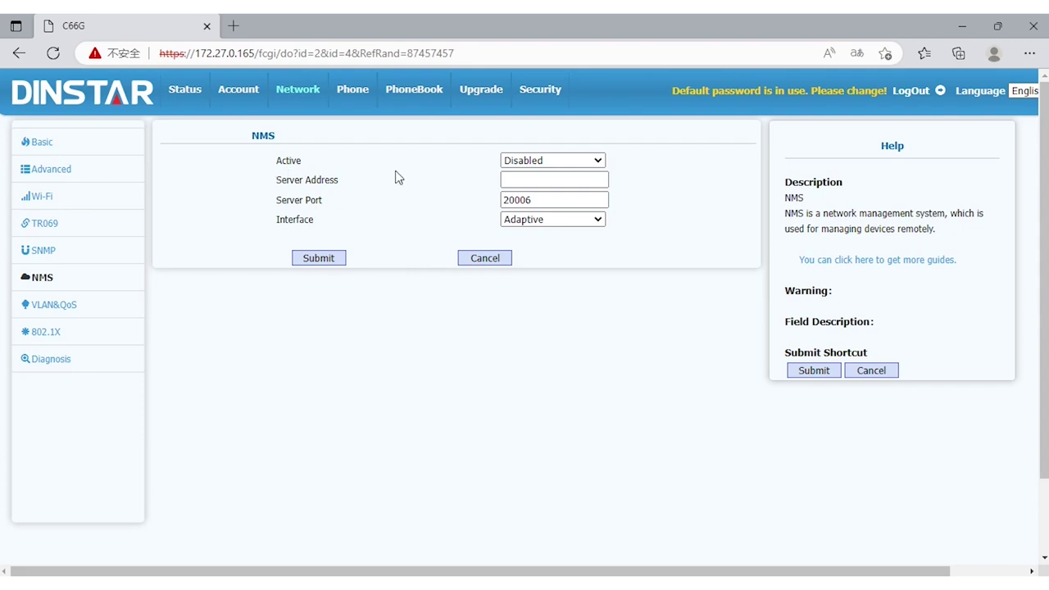
Step: View the VLAN&QoS page and examine the 802.1X settings with their CA and device certificate sections
{"action": "left_click", "coordinate": [130, 316]}
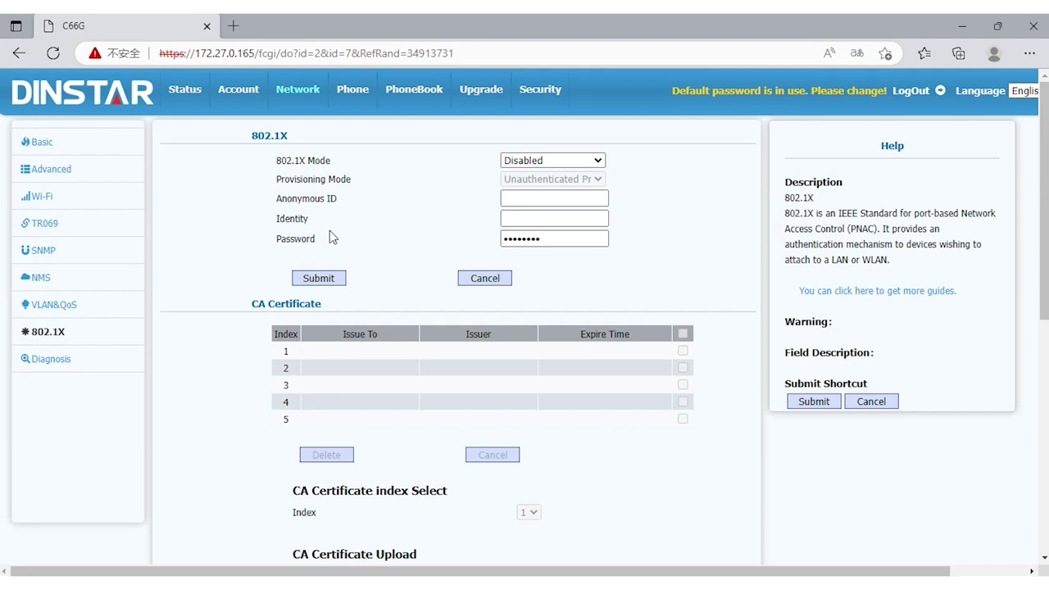
{"action": "scroll", "coordinate": [386, 394], "scroll_direction": "down", "scroll_amount": 2}
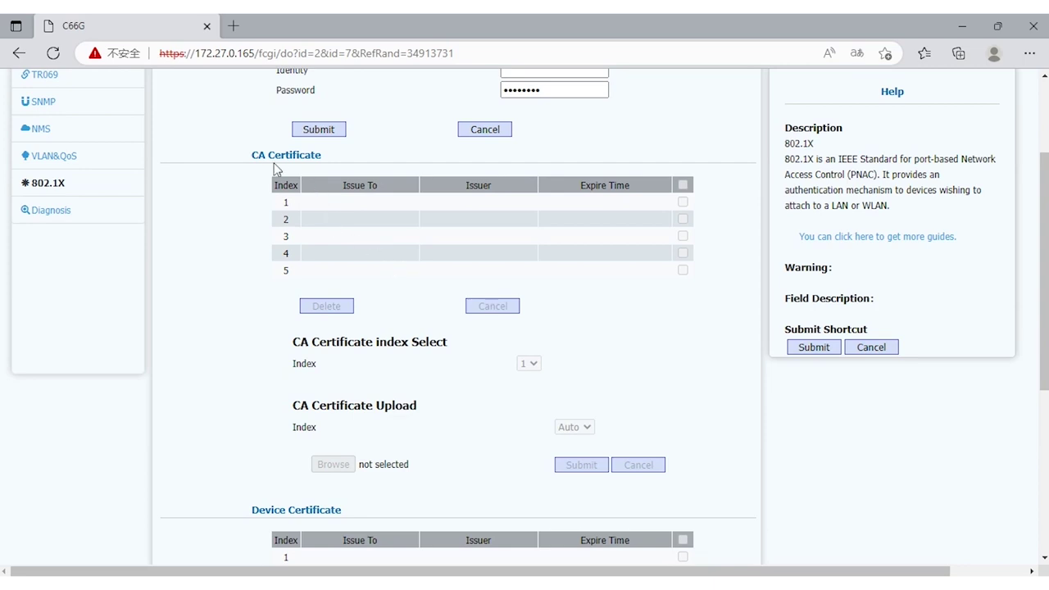
{"action": "scroll", "coordinate": [383, 425], "scroll_direction": "down", "scroll_amount": 4}
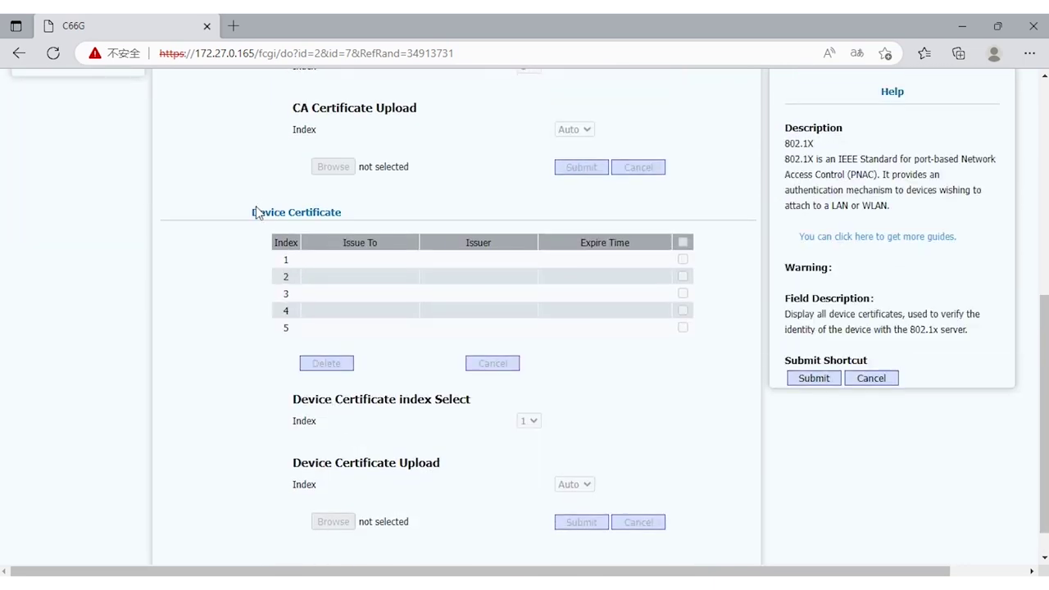
{"action": "scroll", "coordinate": [367, 294], "scroll_direction": "up", "scroll_amount": 4}
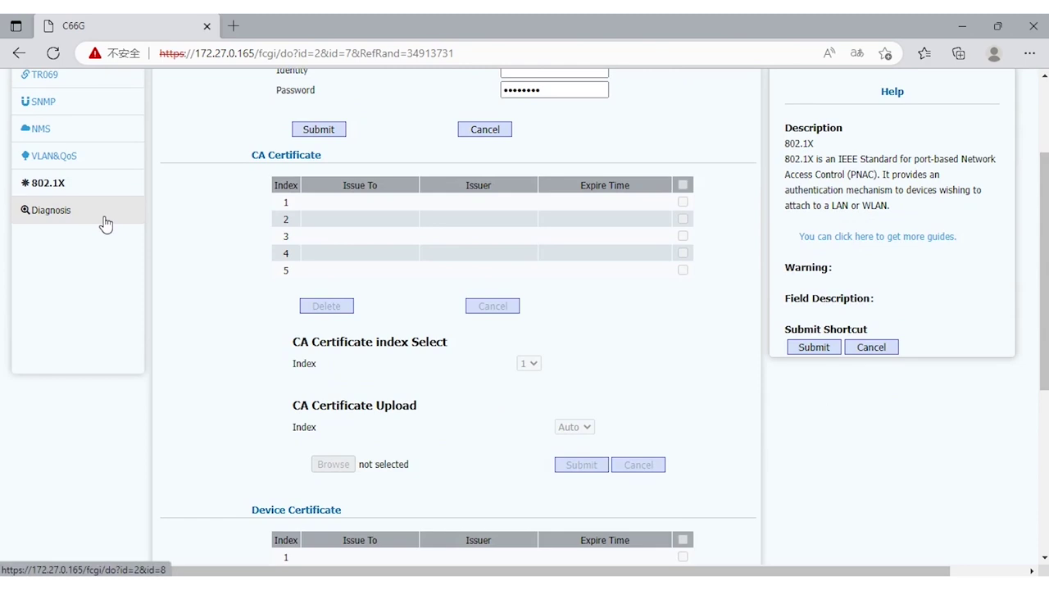
Step: Open the network diagnosis page and view the available diagnostic commands
{"action": "left_click", "coordinate": [104, 222]}
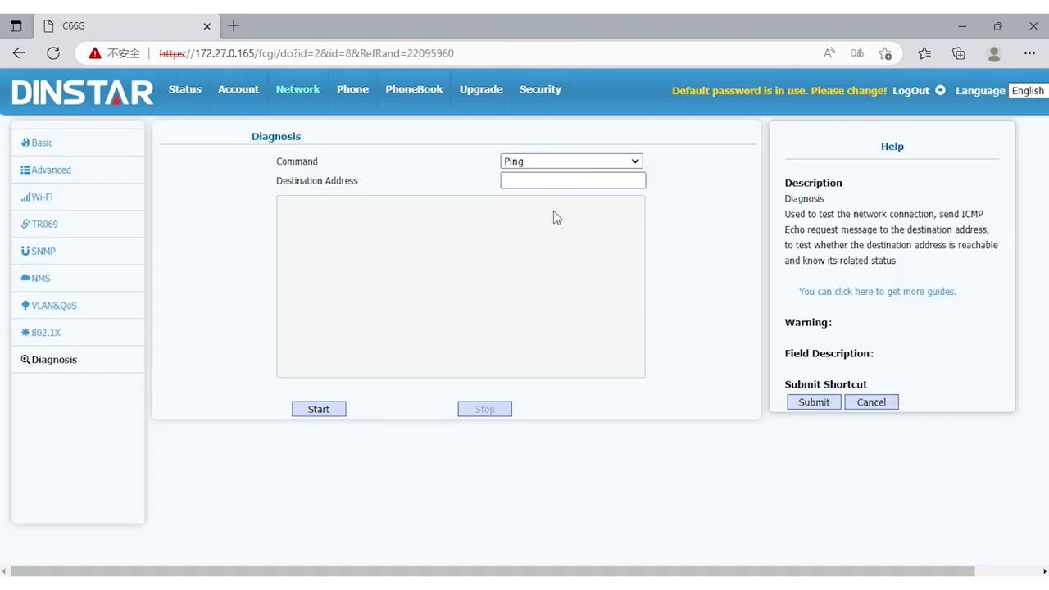
{"action": "left_click", "coordinate": [539, 161]}
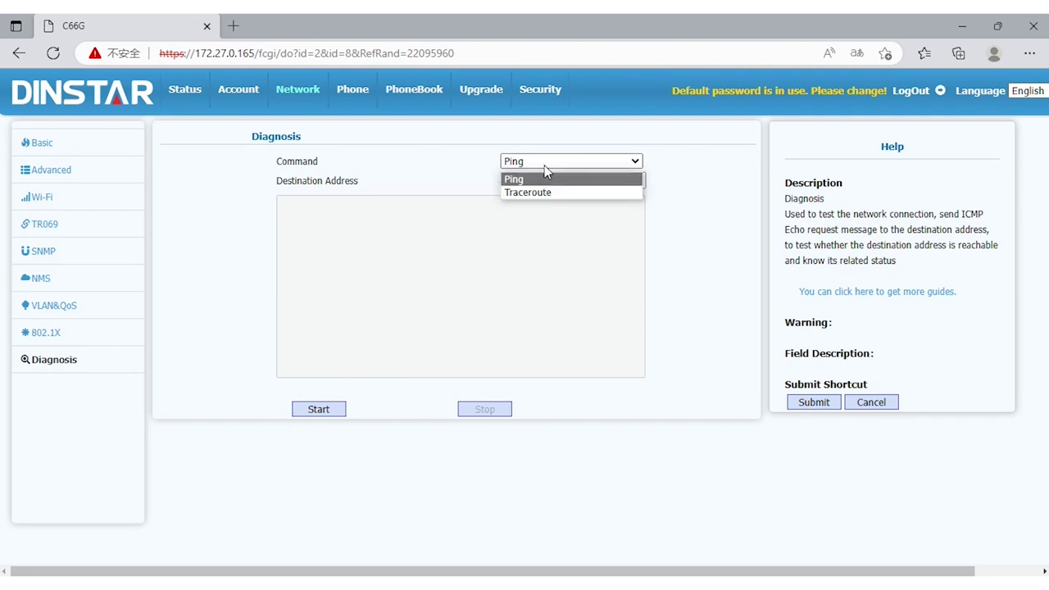
{"action": "left_click", "coordinate": [547, 167]}
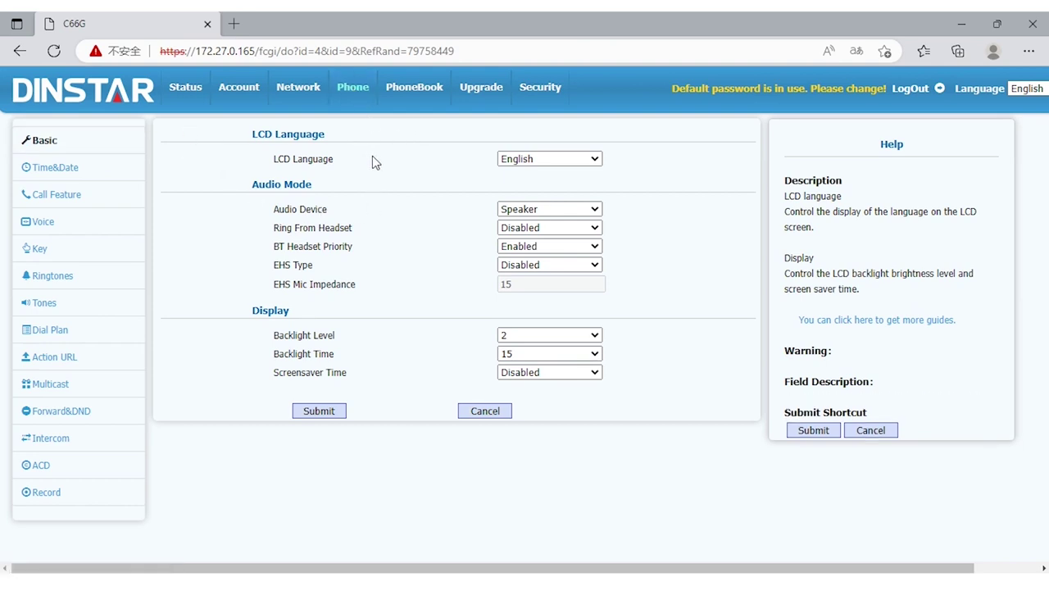
Step: View the Audio Device choices in the phone's basic settings
{"action": "left_click", "coordinate": [576, 212]}
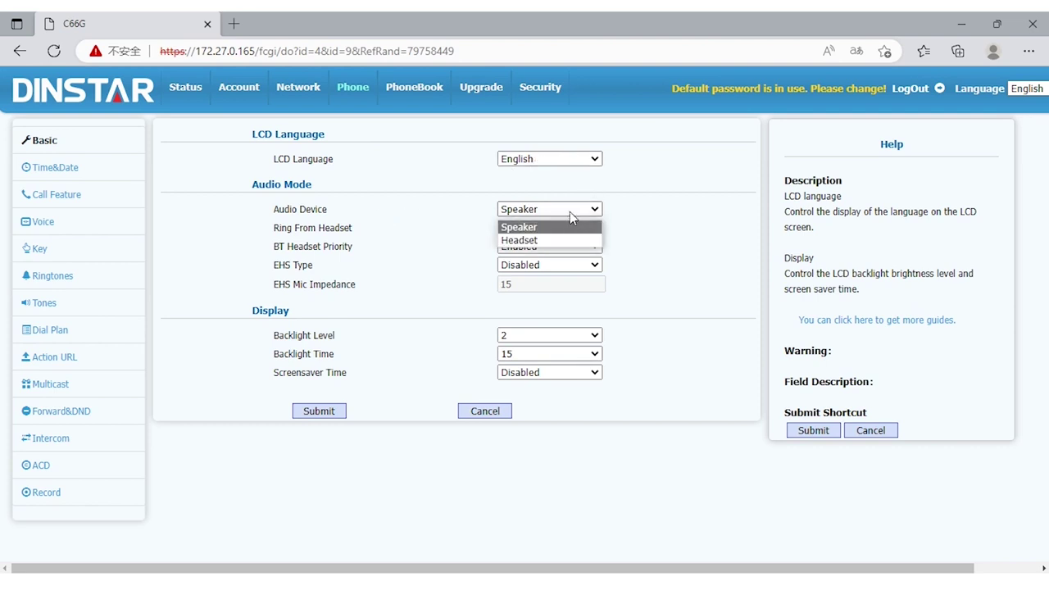
{"action": "left_click", "coordinate": [569, 209]}
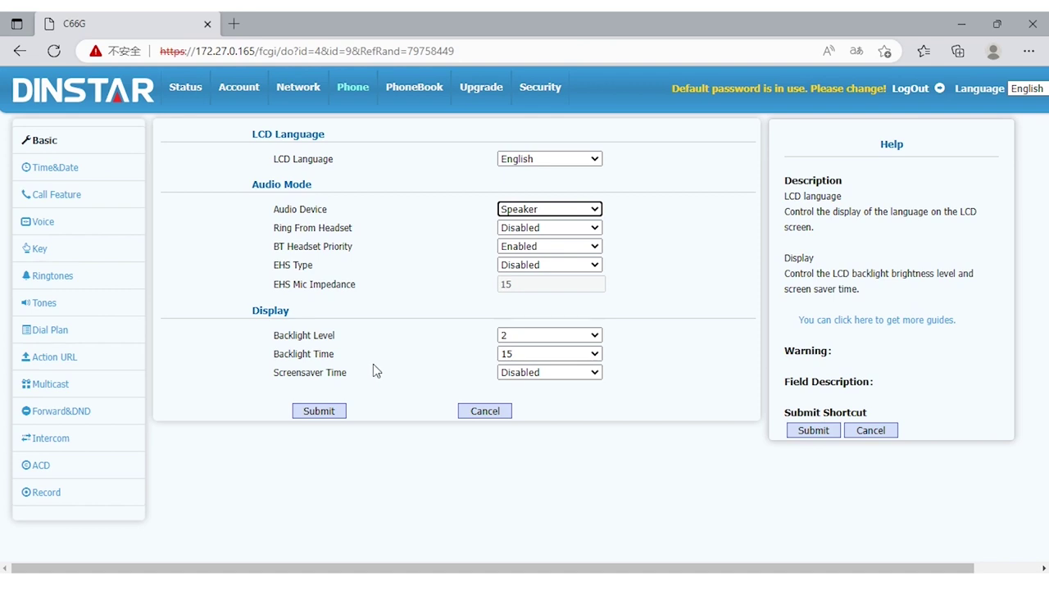
Step: Open the time and date settings and review the Display Mode options, NTP, daylight saving time and daily reboot sections
{"action": "left_click", "coordinate": [96, 169]}
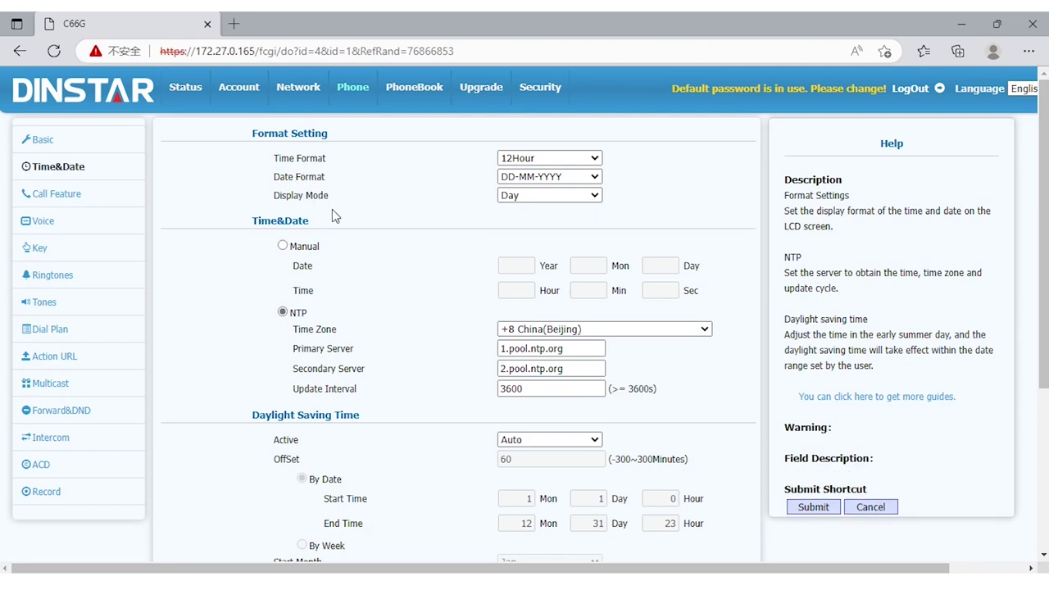
{"action": "left_click", "coordinate": [510, 198]}
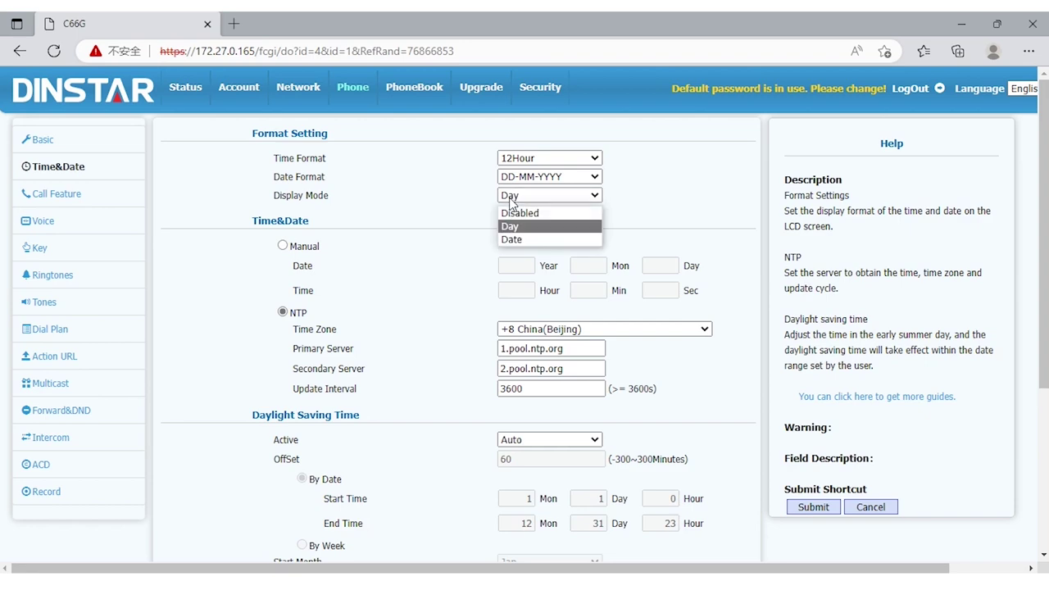
{"action": "scroll", "coordinate": [366, 267], "scroll_direction": "down", "scroll_amount": 1}
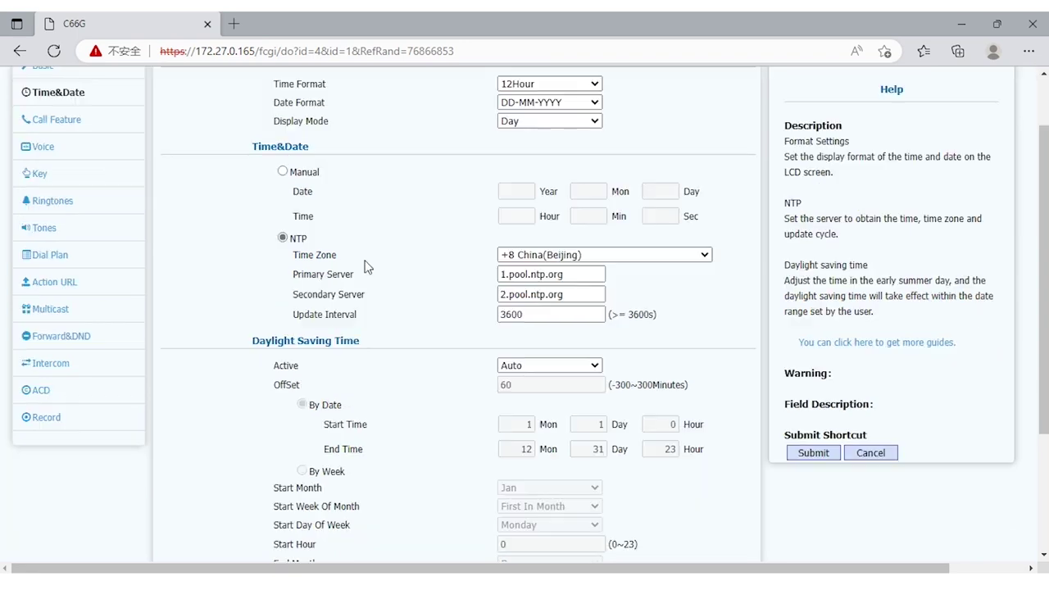
{"action": "scroll", "coordinate": [377, 283], "scroll_direction": "down", "scroll_amount": 2}
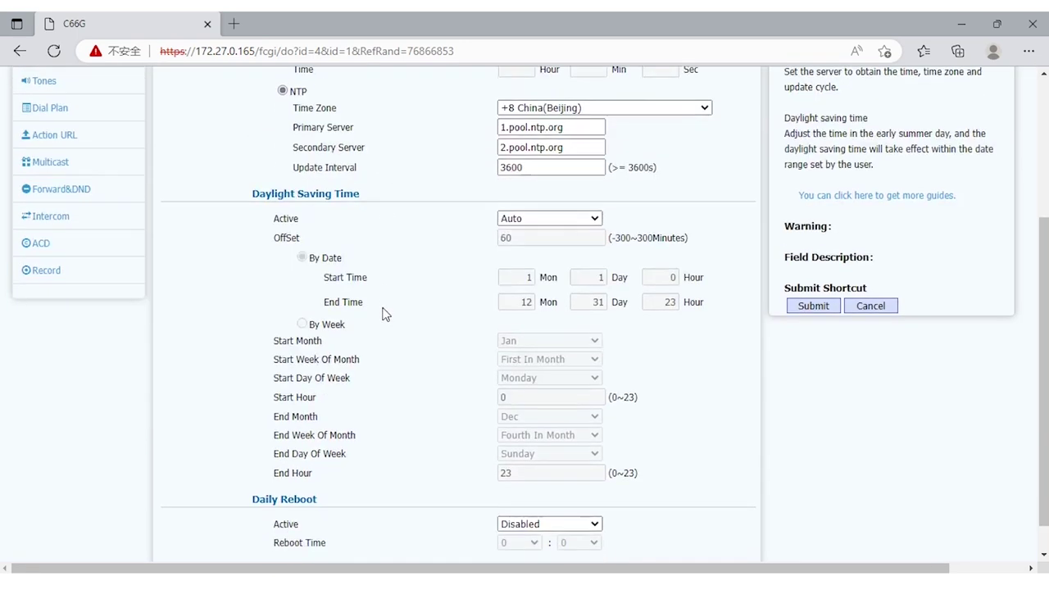
{"action": "scroll", "coordinate": [449, 494], "scroll_direction": "down", "scroll_amount": 1}
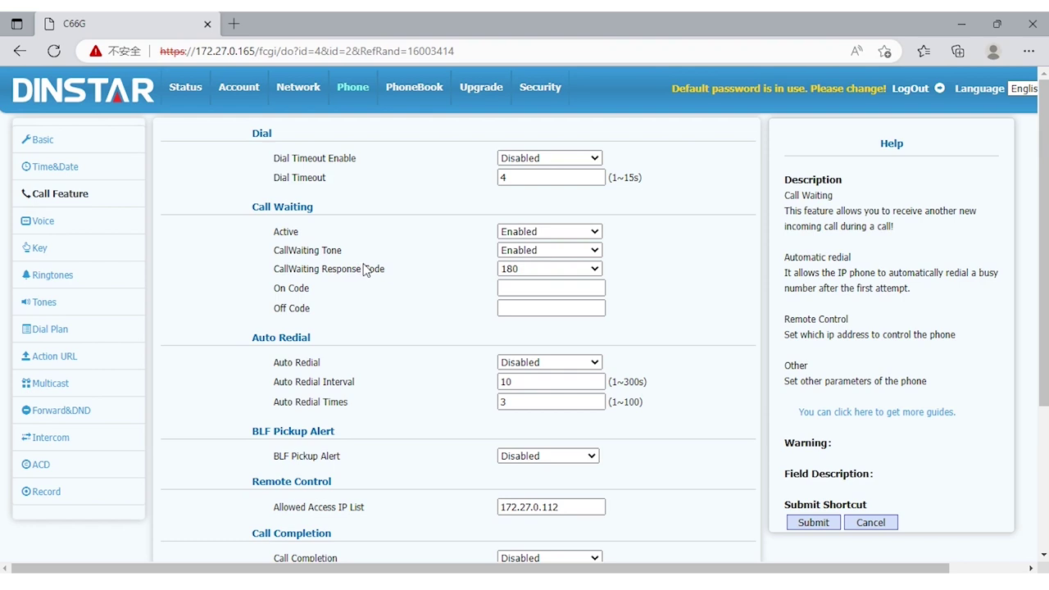
Step: Examine the call feature settings, from call waiting and auto redial to remote control, call completion and the other options
{"action": "scroll", "coordinate": [398, 281], "scroll_direction": "down", "scroll_amount": 1}
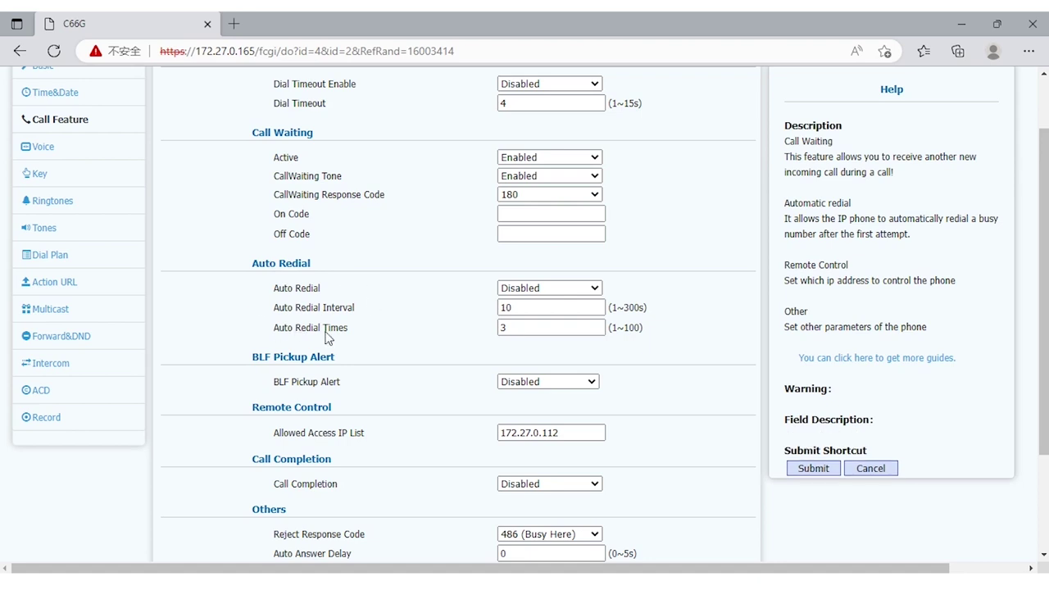
{"action": "scroll", "coordinate": [413, 359], "scroll_direction": "down", "scroll_amount": 3}
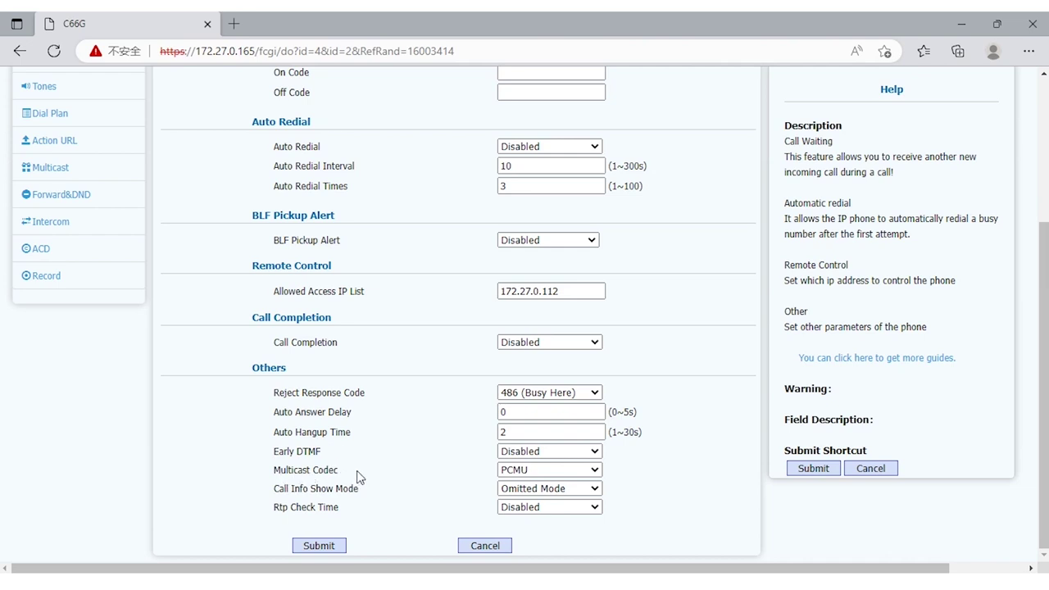
{"action": "scroll", "coordinate": [103, 262], "scroll_direction": "up", "scroll_amount": 3}
Step: Review the phone's voice settings and the key page with its line, soft and function key assignments
{"action": "left_click", "coordinate": [101, 233]}
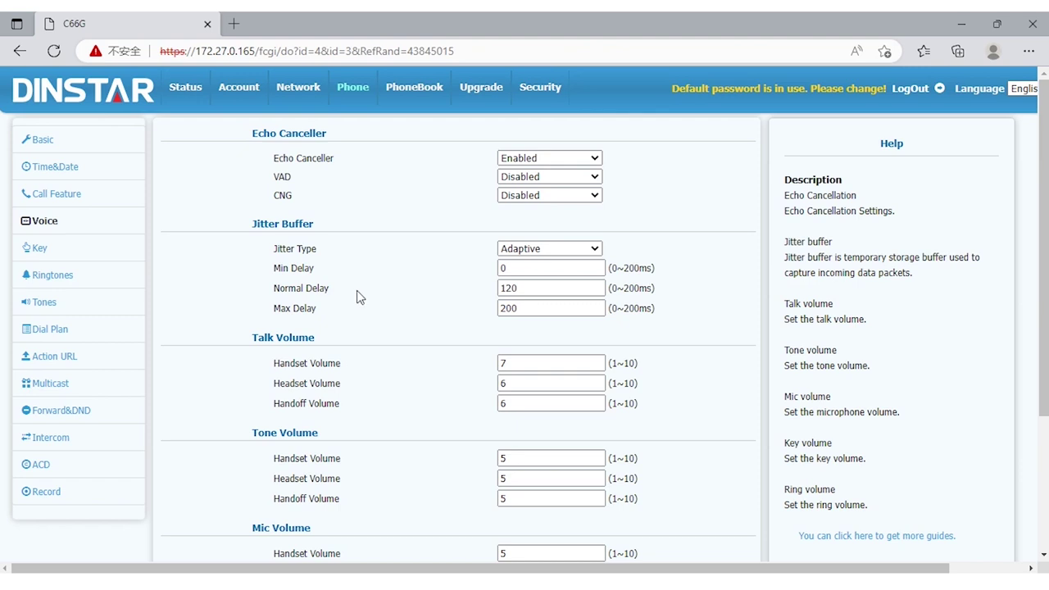
{"action": "scroll", "coordinate": [364, 365], "scroll_direction": "down", "scroll_amount": 2}
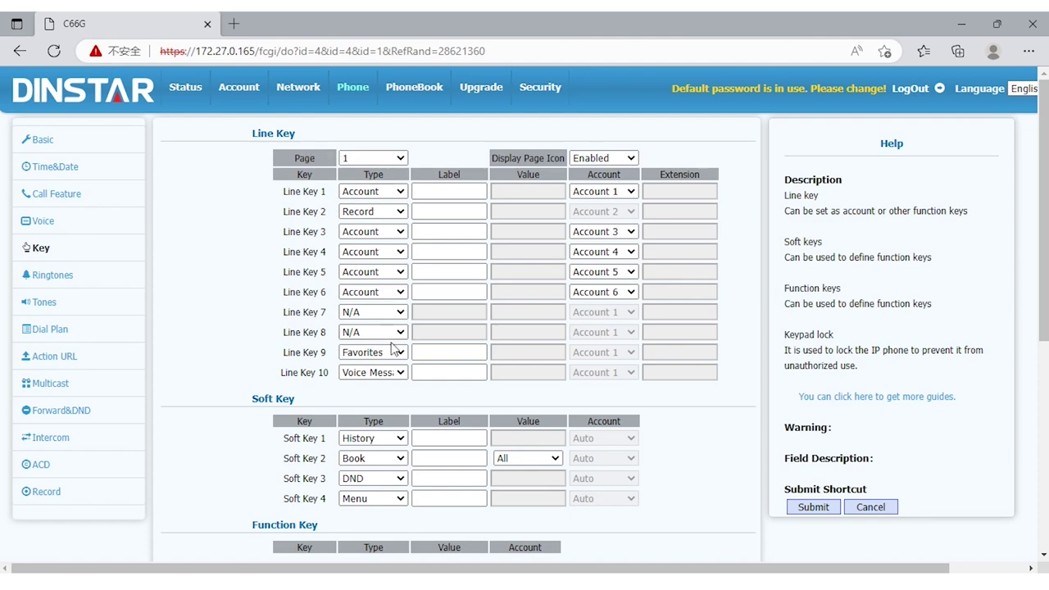
{"action": "scroll", "coordinate": [350, 279], "scroll_direction": "down", "scroll_amount": 3}
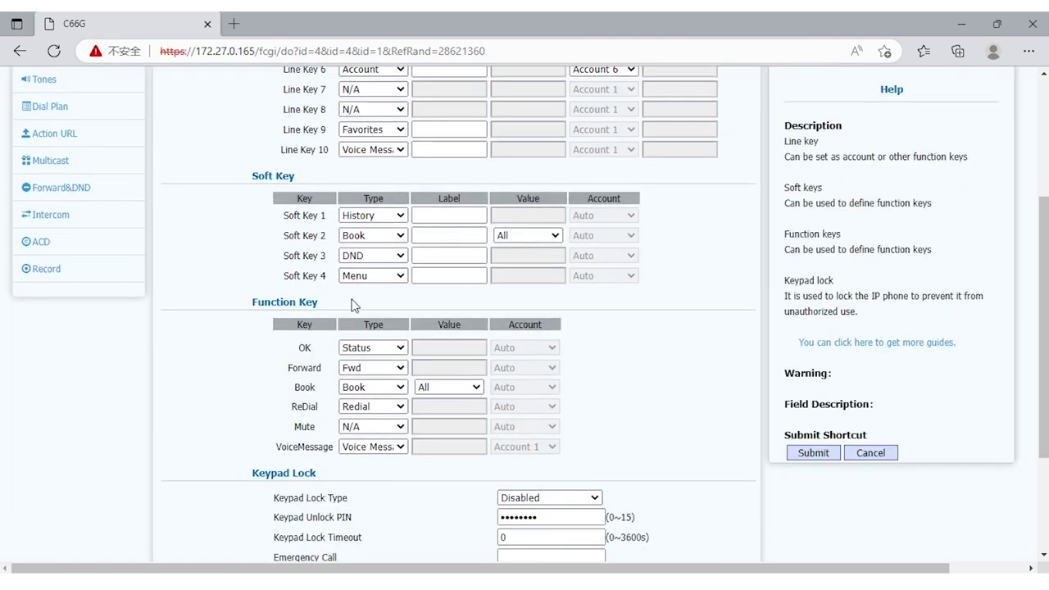
{"action": "scroll", "coordinate": [354, 305], "scroll_direction": "up", "scroll_amount": 3}
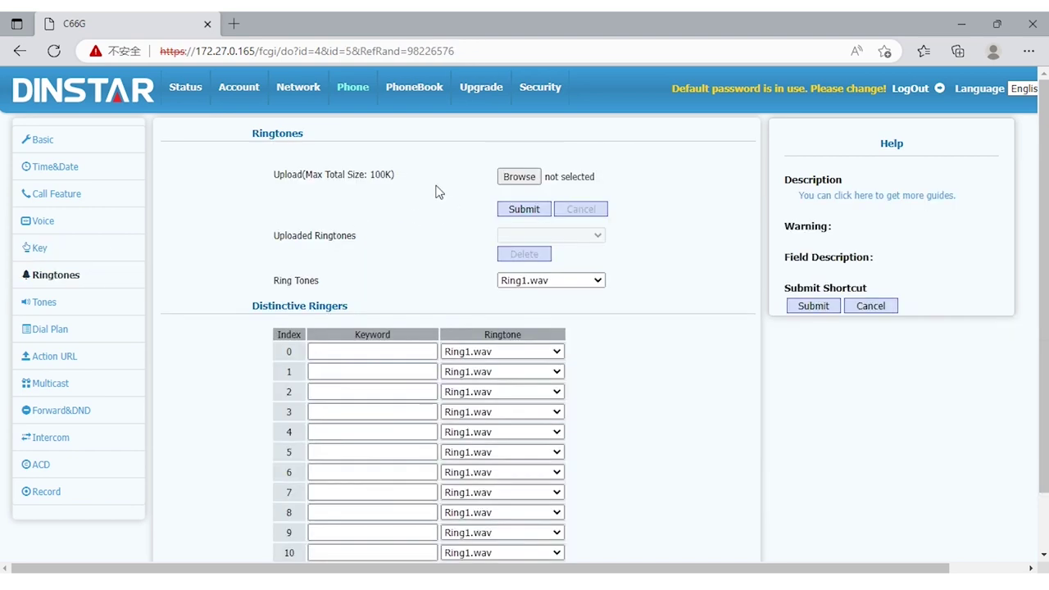
Step: Look over the ringtone upload options and distinctive ringers, and open the tone settings
{"action": "scroll", "coordinate": [426, 156], "scroll_direction": "down", "scroll_amount": 1}
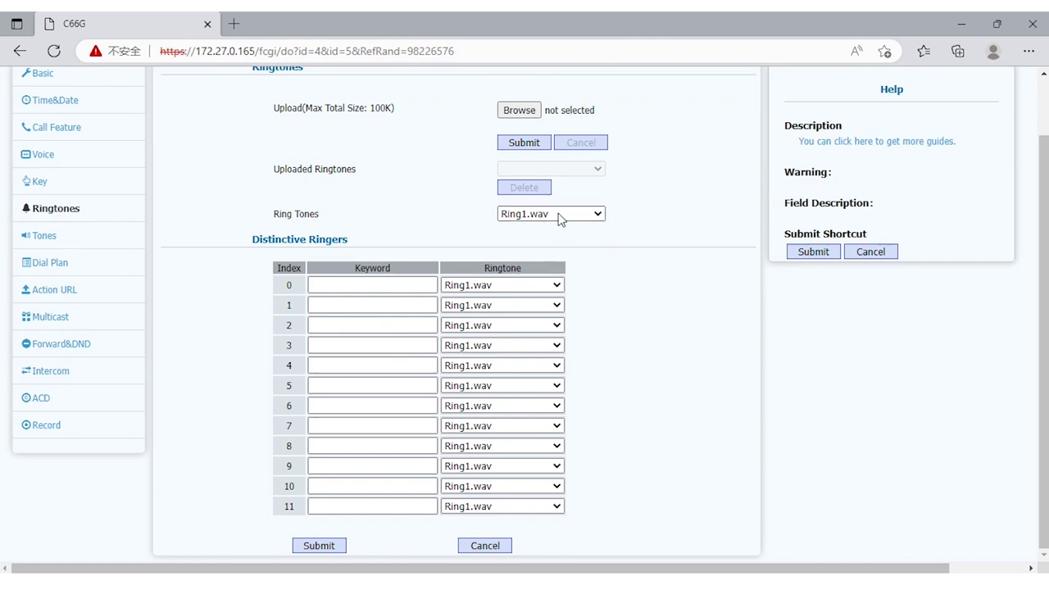
{"action": "left_click", "coordinate": [47, 241]}
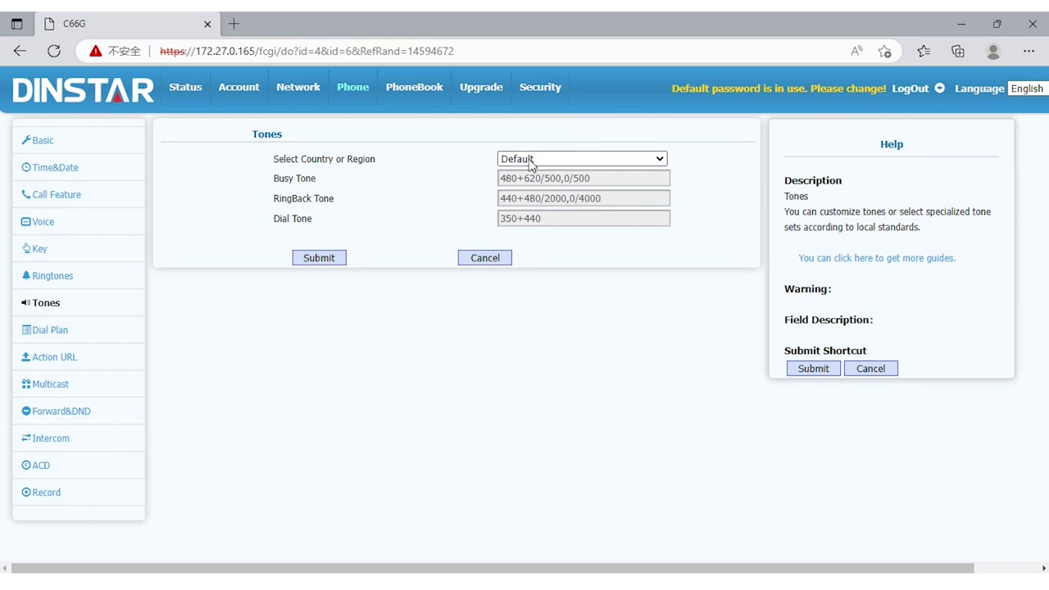
Step: Open the dial plan settings and review the rule types, Replace Rule and Dial Now, along with the area code fields and instructions
{"action": "left_click", "coordinate": [114, 330]}
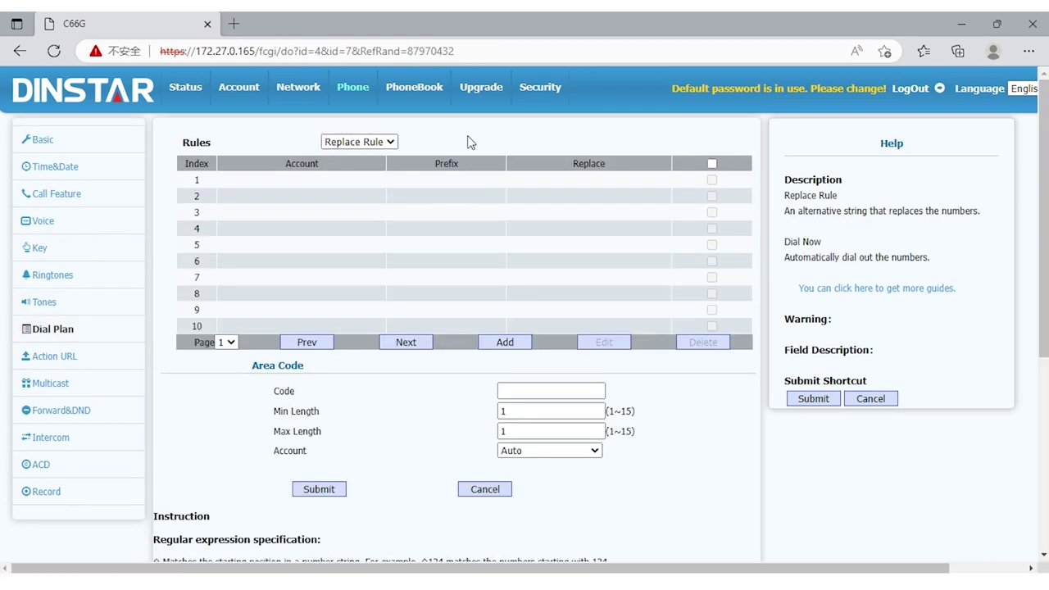
{"action": "left_click", "coordinate": [389, 143]}
{"action": "left_click", "coordinate": [389, 142]}
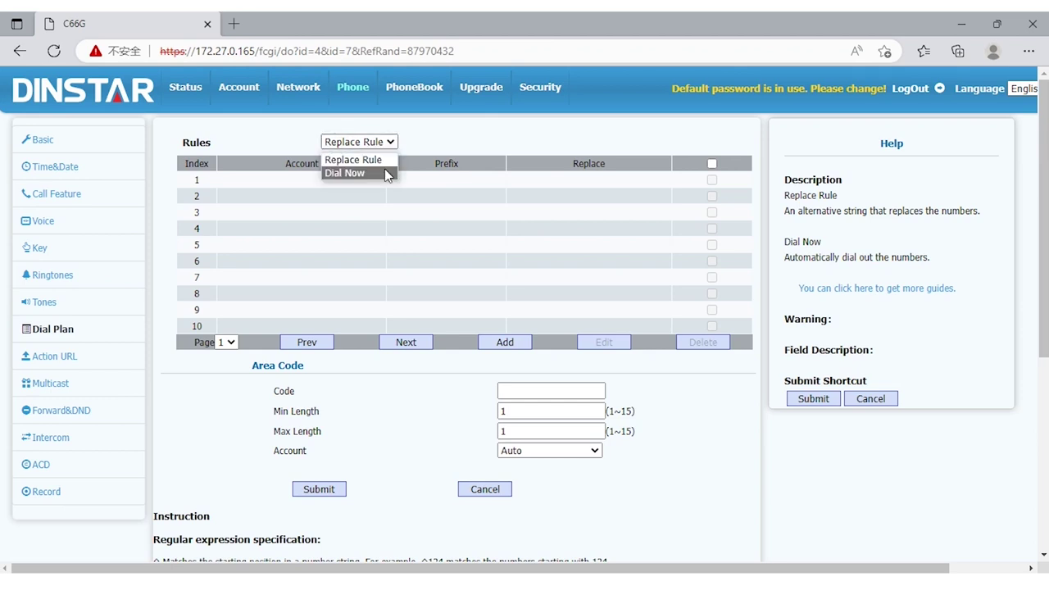
{"action": "scroll", "coordinate": [498, 407], "scroll_direction": "down", "scroll_amount": 2}
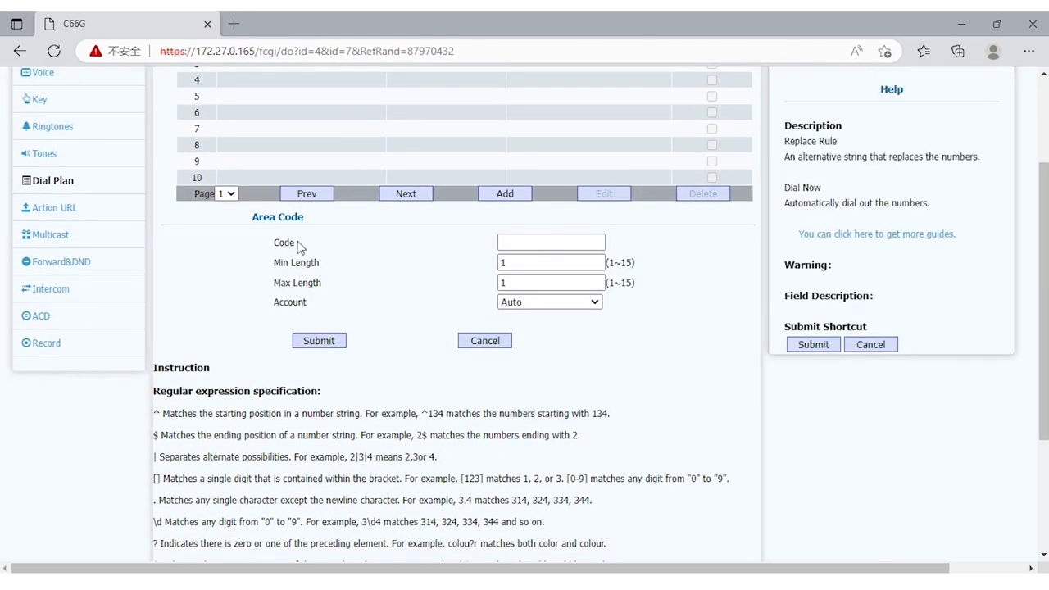
Step: Look over the action URL page and the multicast settings with the paging options and priority list
{"action": "left_click", "coordinate": [54, 208]}
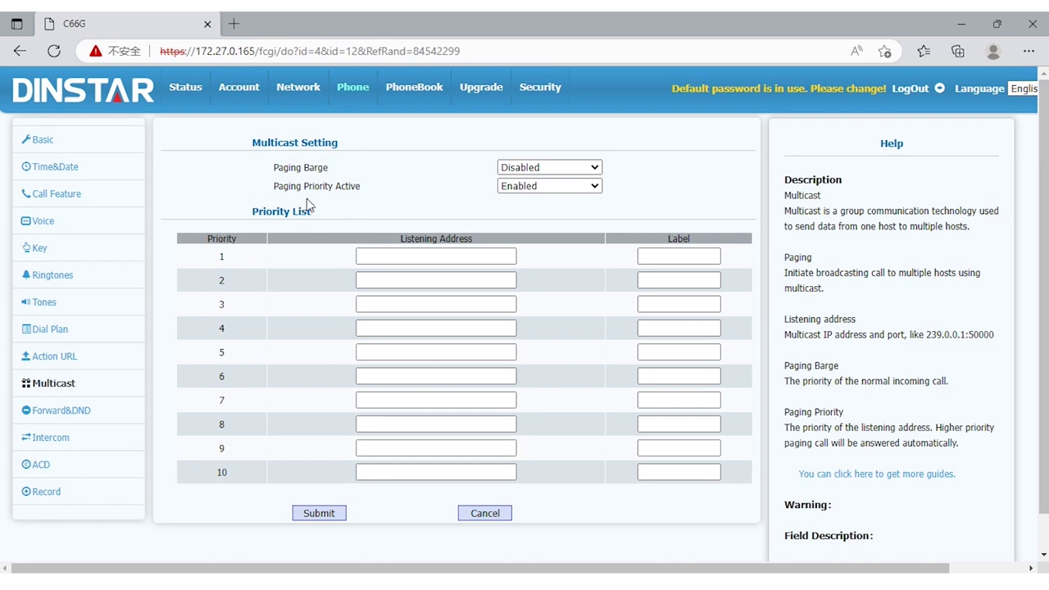
{"action": "scroll", "coordinate": [346, 205], "scroll_direction": "down", "scroll_amount": 1}
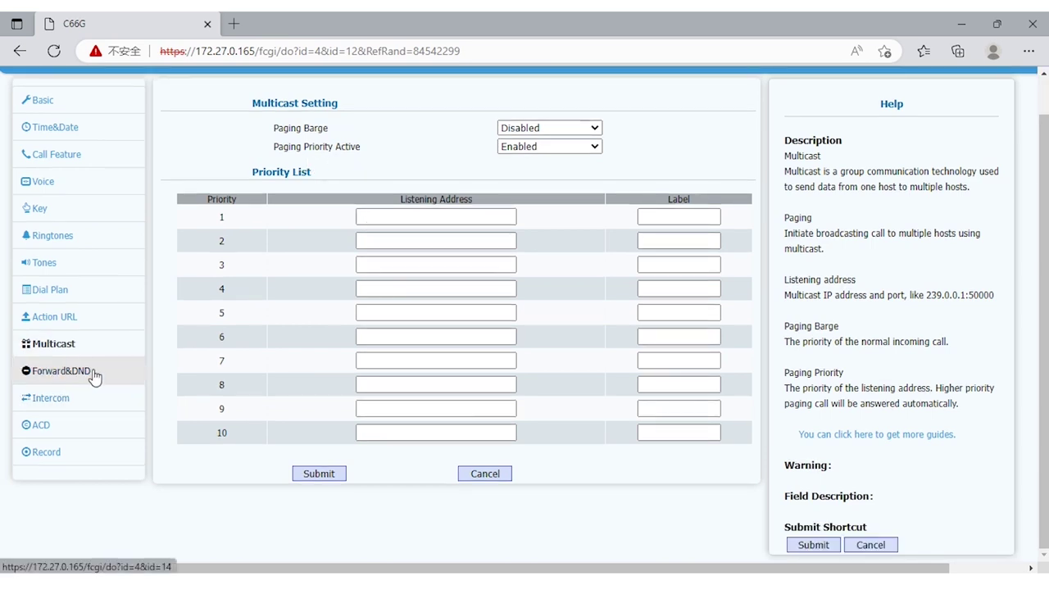
Step: Examine the call forwarding and do-not-disturb settings, from feature code sync and forward transfer to the DND return code and timers
{"action": "left_click", "coordinate": [90, 411]}
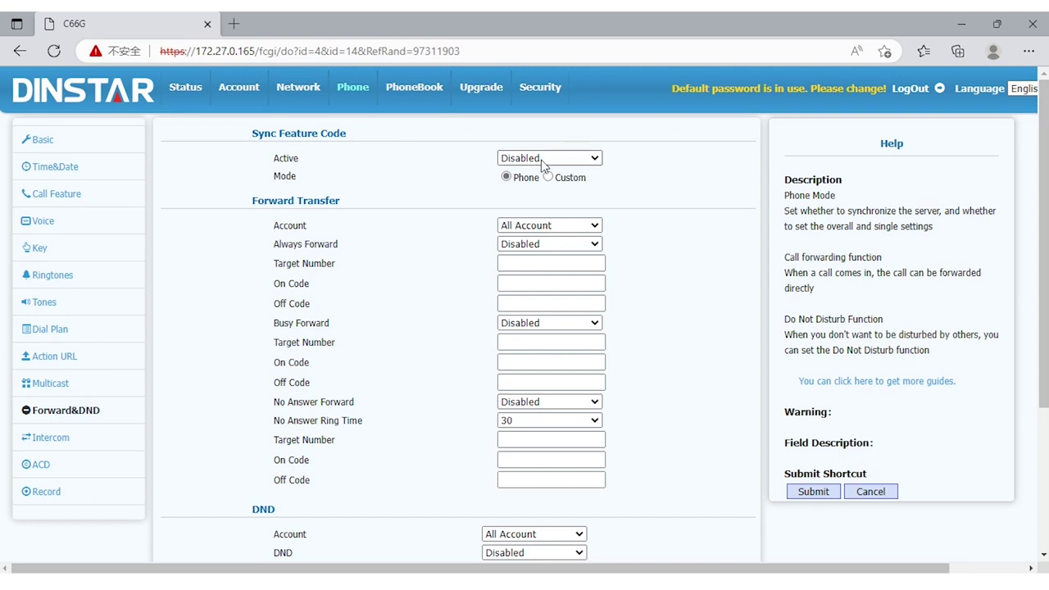
{"action": "scroll", "coordinate": [354, 285], "scroll_direction": "down", "scroll_amount": 1}
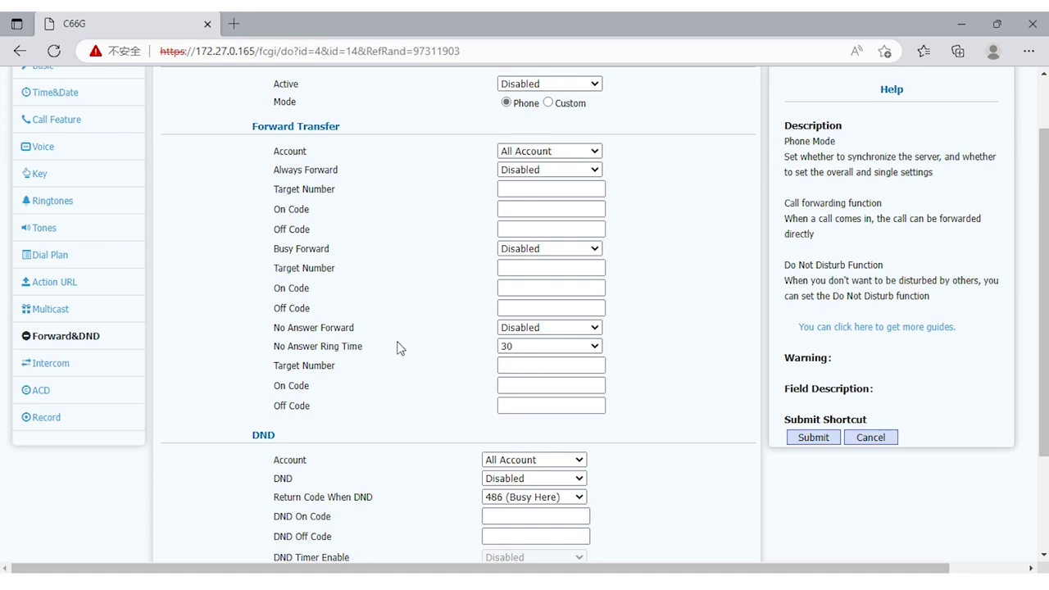
{"action": "scroll", "coordinate": [393, 328], "scroll_direction": "down", "scroll_amount": 1}
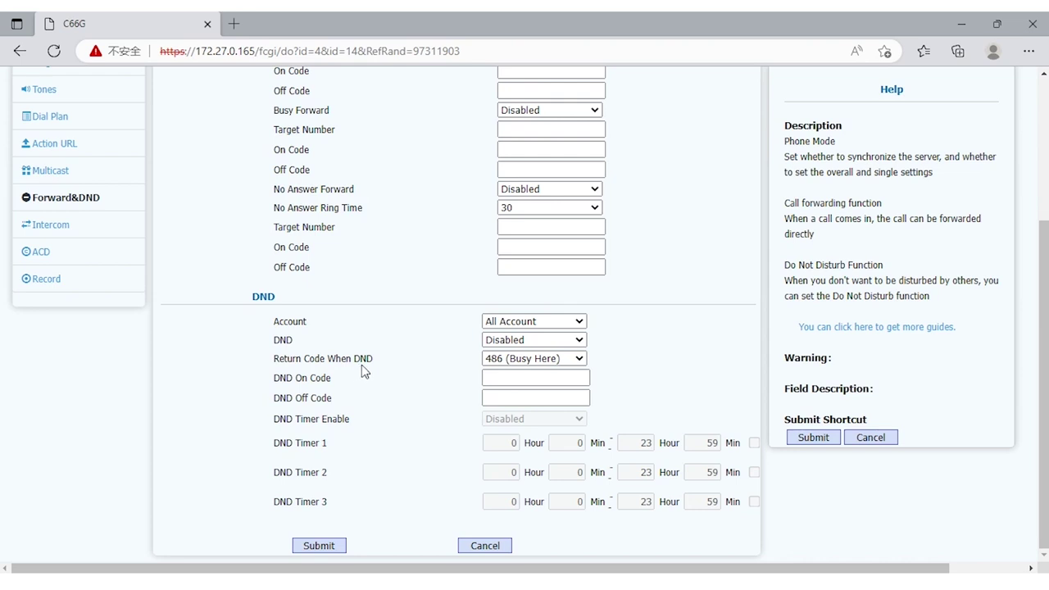
{"action": "mouse_move", "coordinate": [368, 369]}
Step: Review the intercom and ACD settings, and open the recording parameters with the recording files list
{"action": "left_click", "coordinate": [89, 228]}
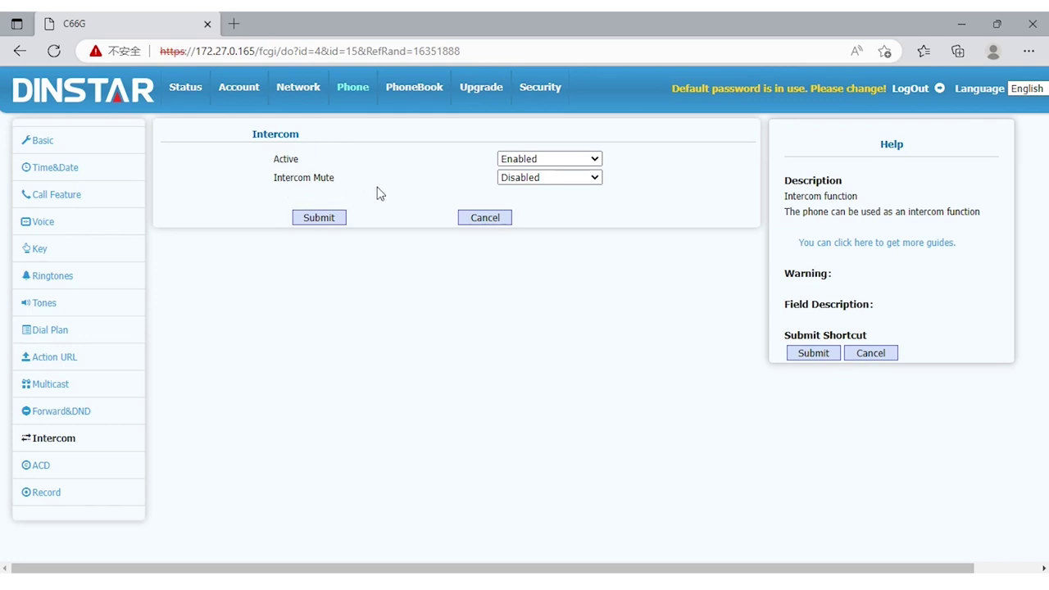
{"action": "left_click", "coordinate": [84, 467]}
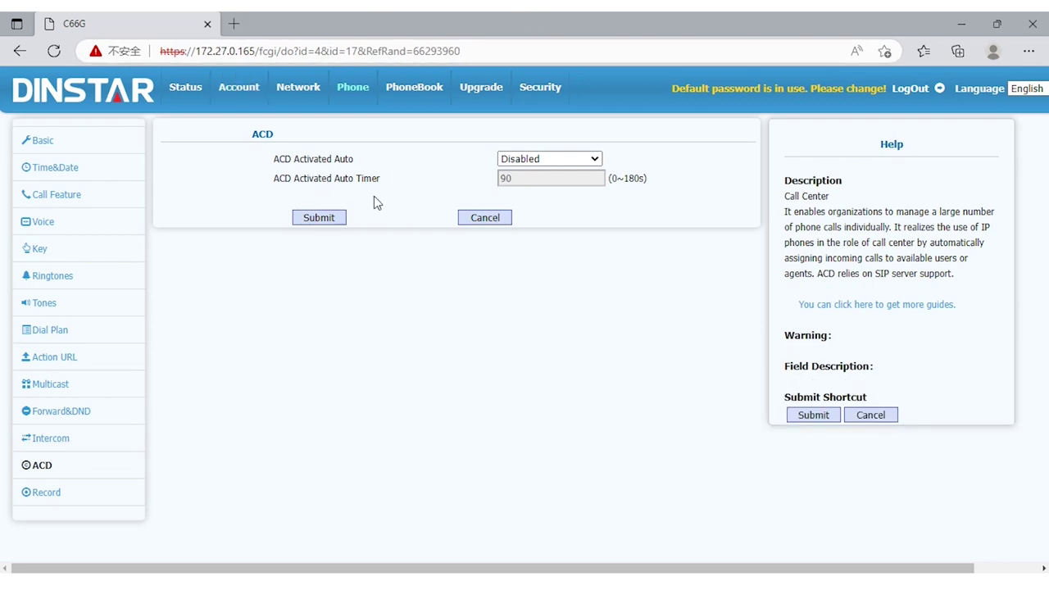
{"action": "left_click", "coordinate": [108, 492]}
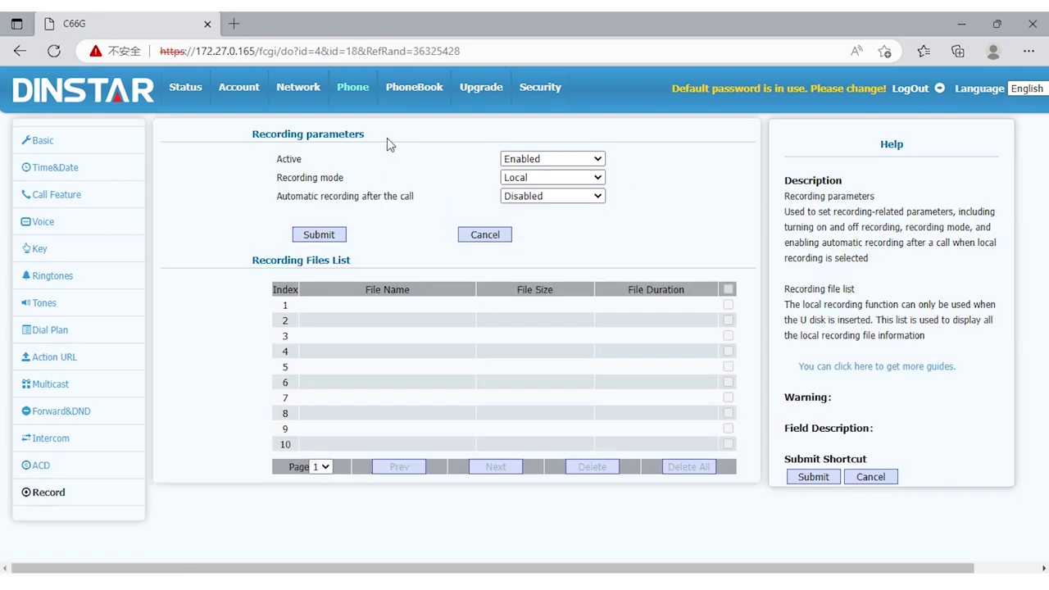